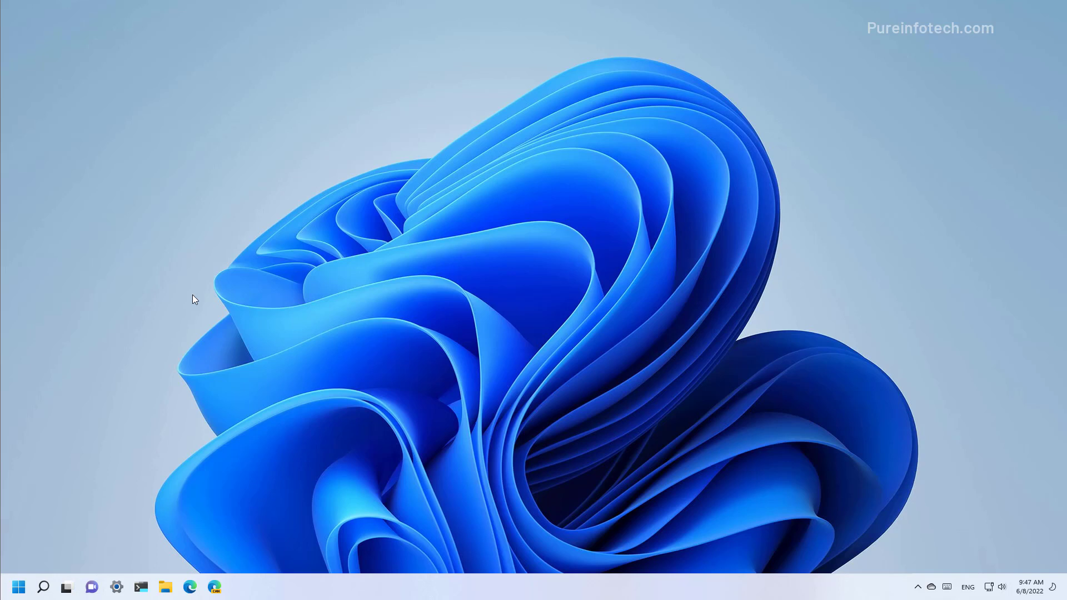
- Go to the Windows Update page in Settings, where the 22H2 update is offered
key("super")
type("sett")
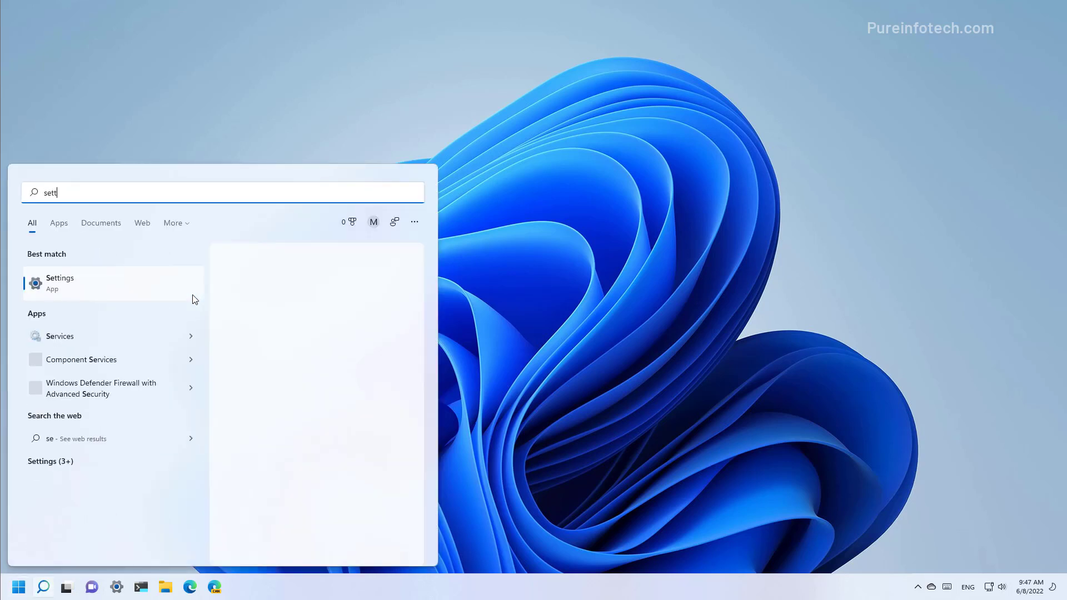
type("ings")
left_click(153, 286)
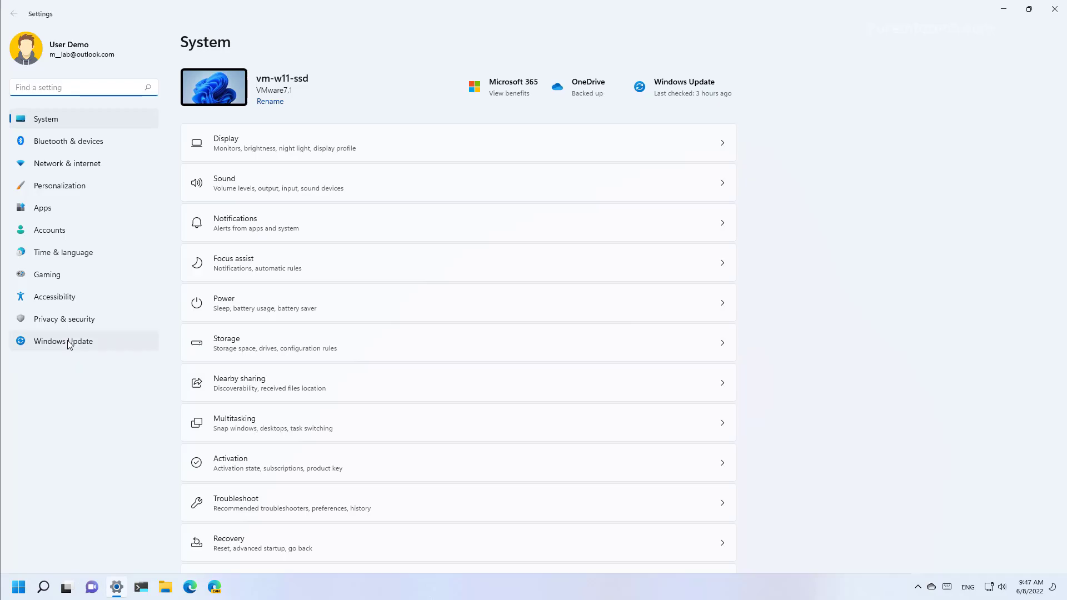
left_click(68, 343)
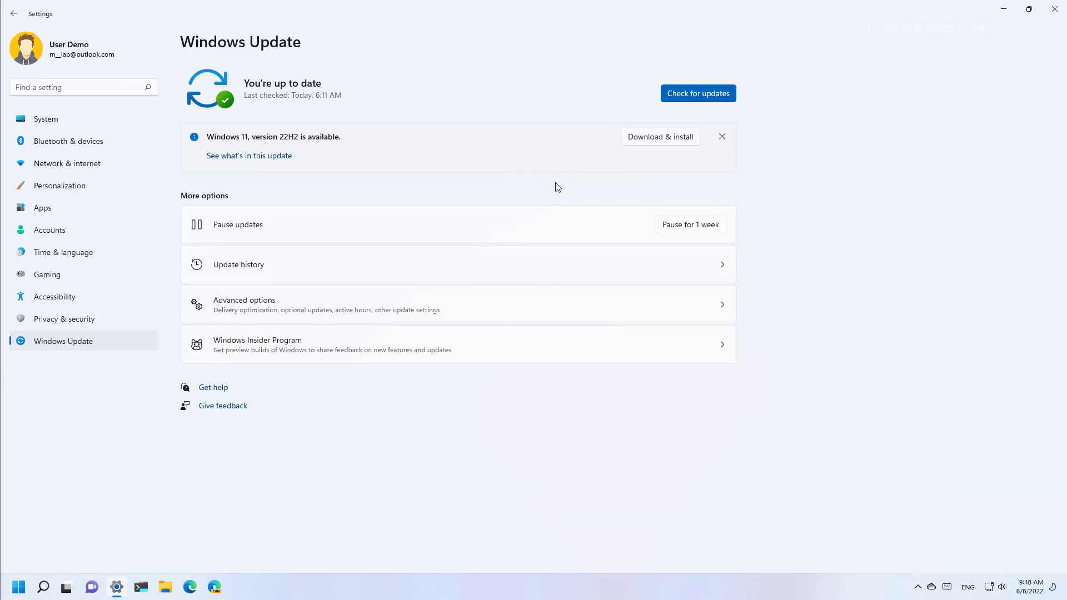
- Download and install the Windows 11 22H2 update, letting the PC restart to the lock screen
left_click(661, 136)
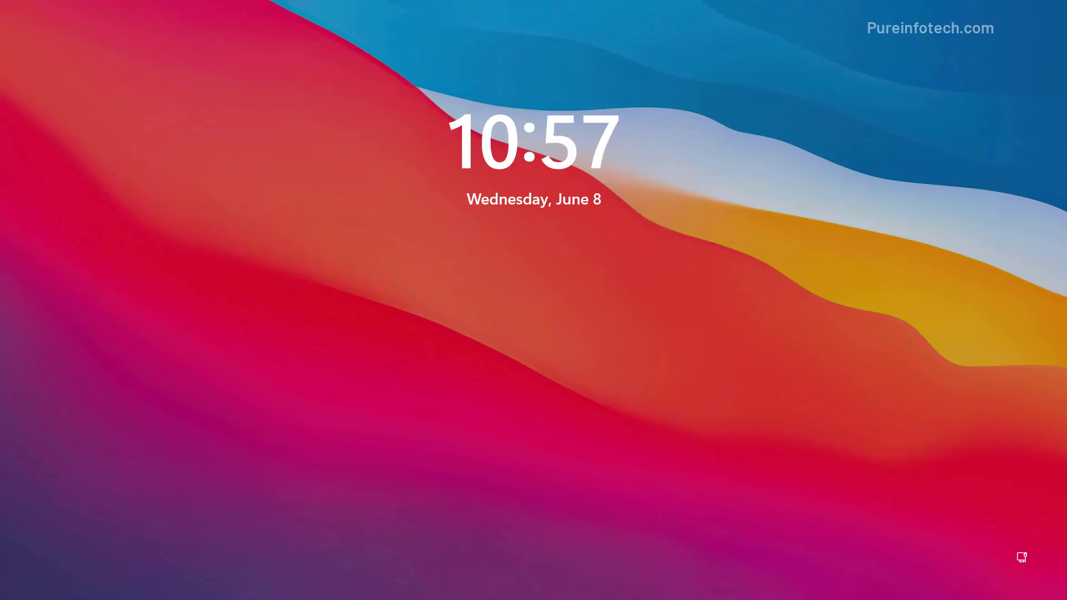
- Sign in, confirm About shows version 22H2 (build 22621.1), then close Settings
key("space")
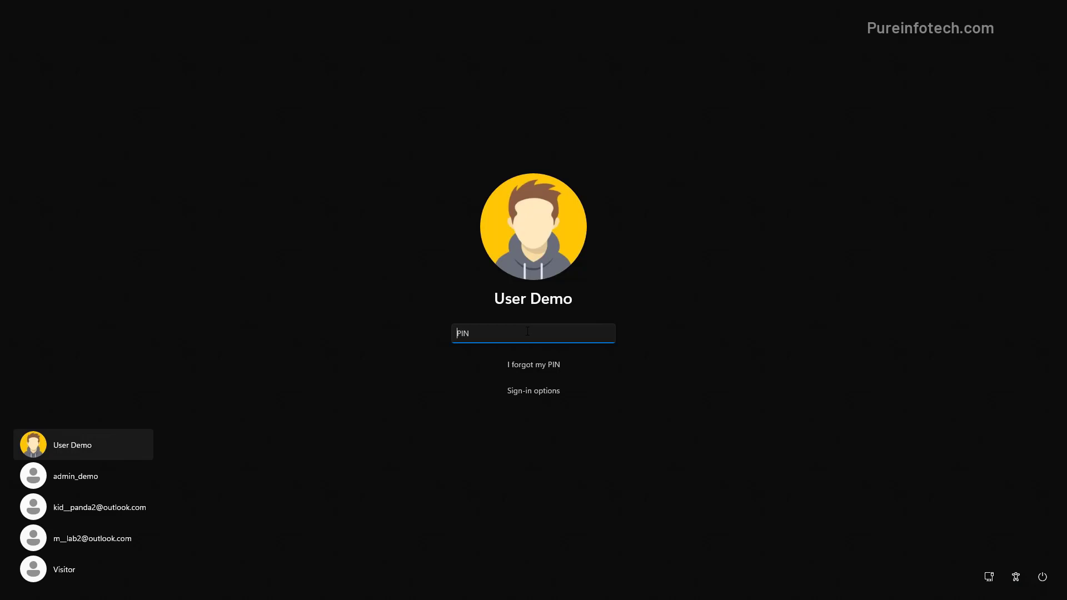
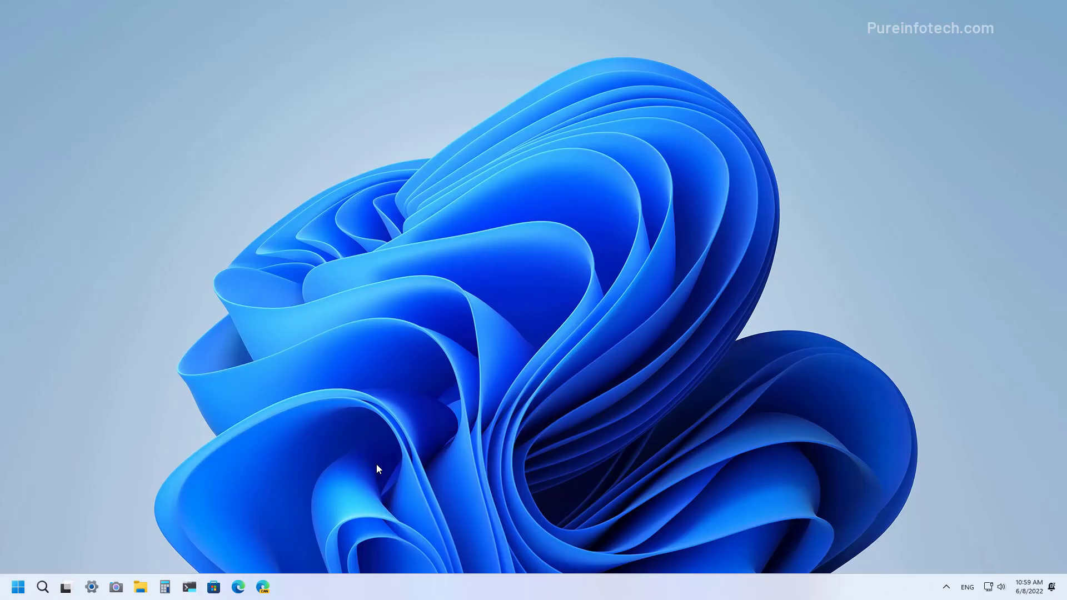
key("super")
type("sett")
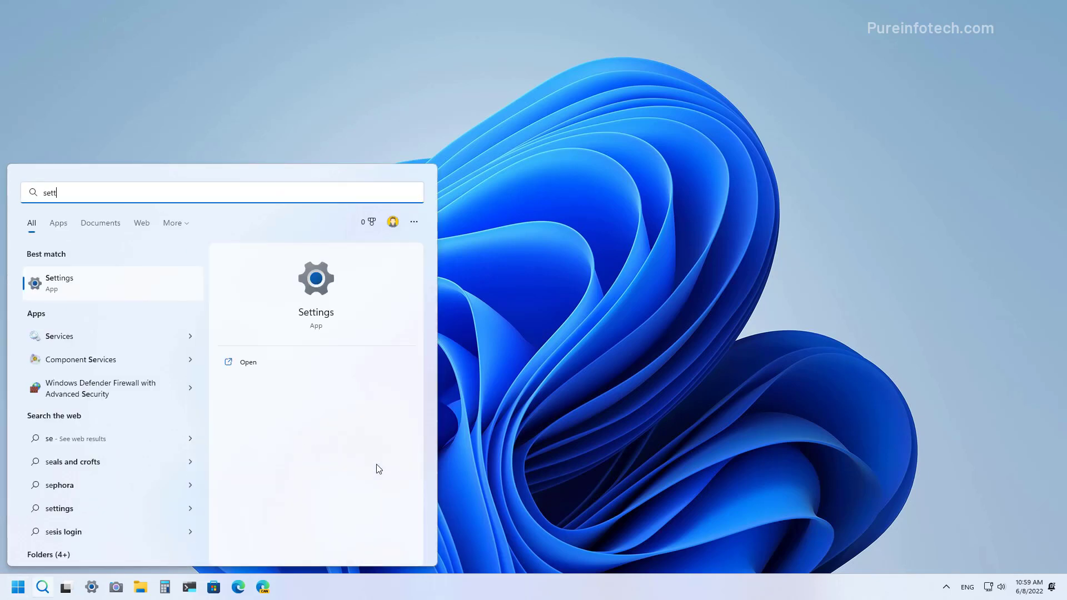
type("ings")
left_click(123, 289)
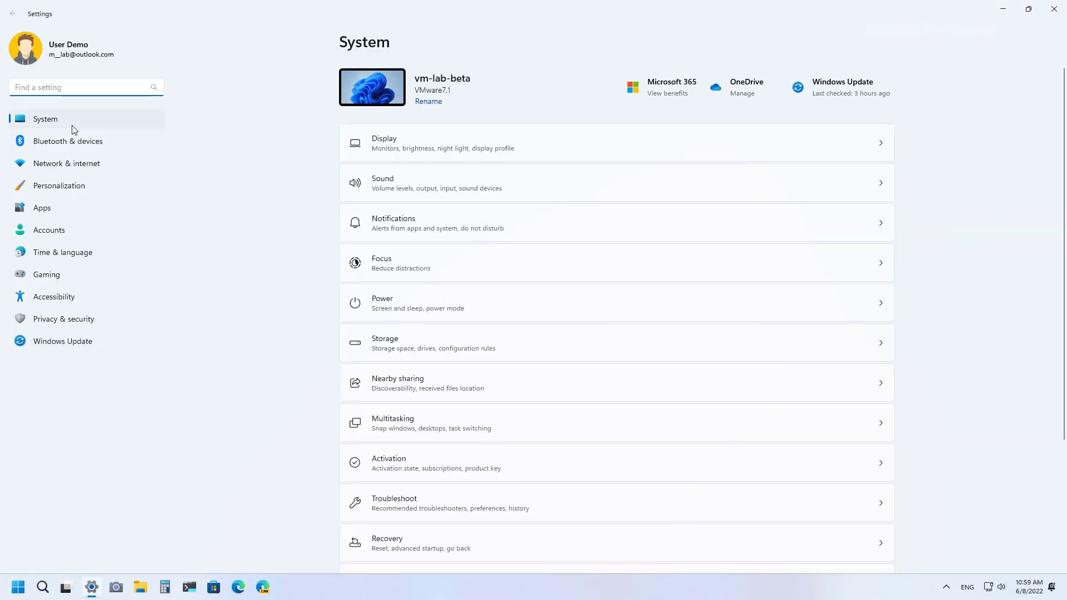
scroll(486, 338, "down", 2)
scroll(459, 439, "down", 3)
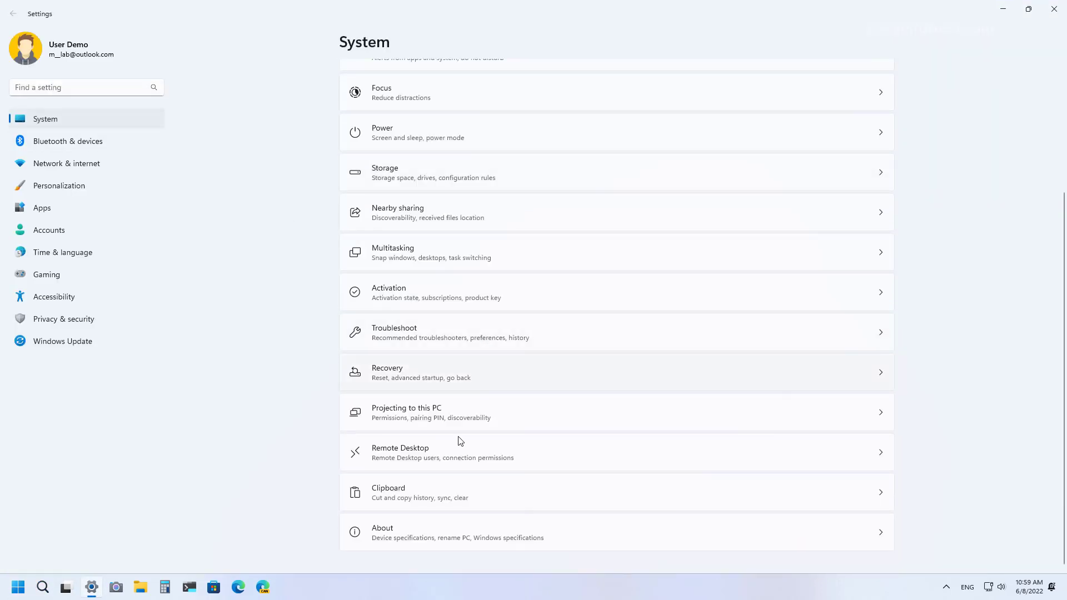
left_click(435, 534)
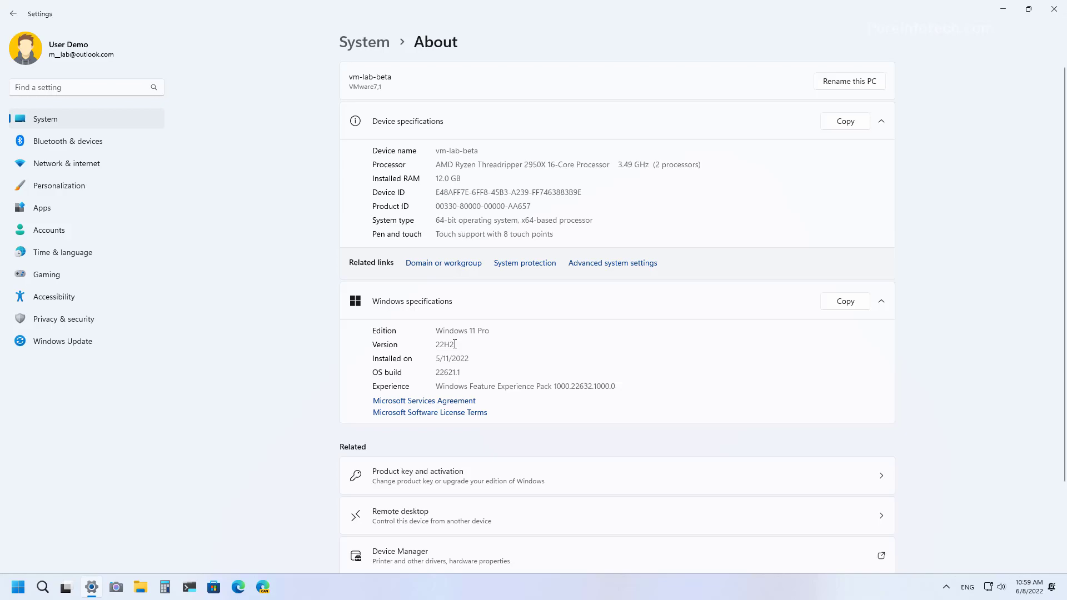
key("alt+F4")
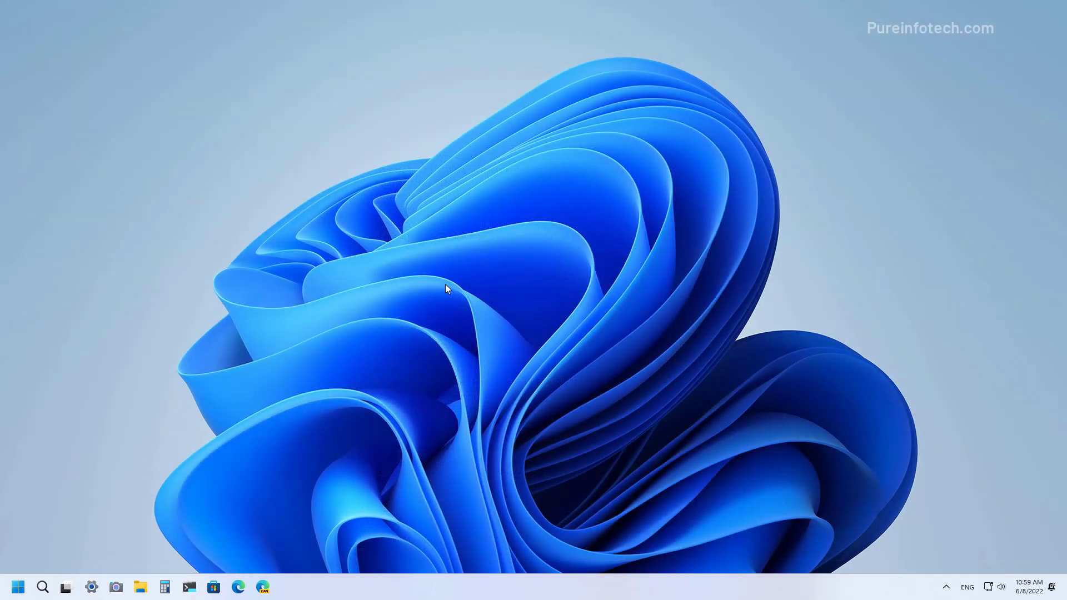
- Run winver to confirm version 22H2, OS build 22621.1, in About Windows, then close it
key("super")
type("run")
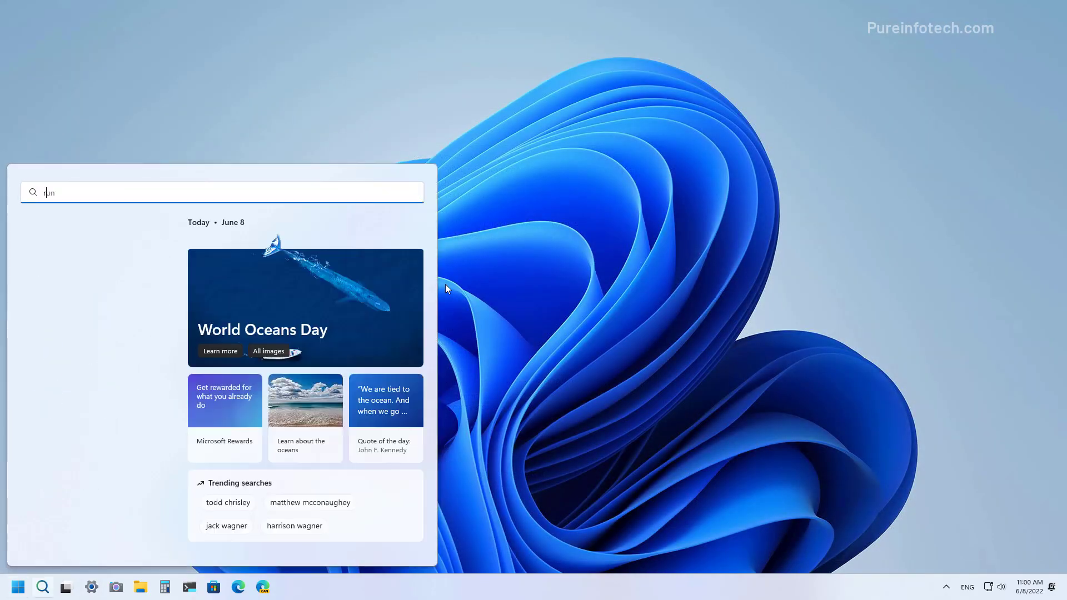
left_click(139, 281)
type("w")
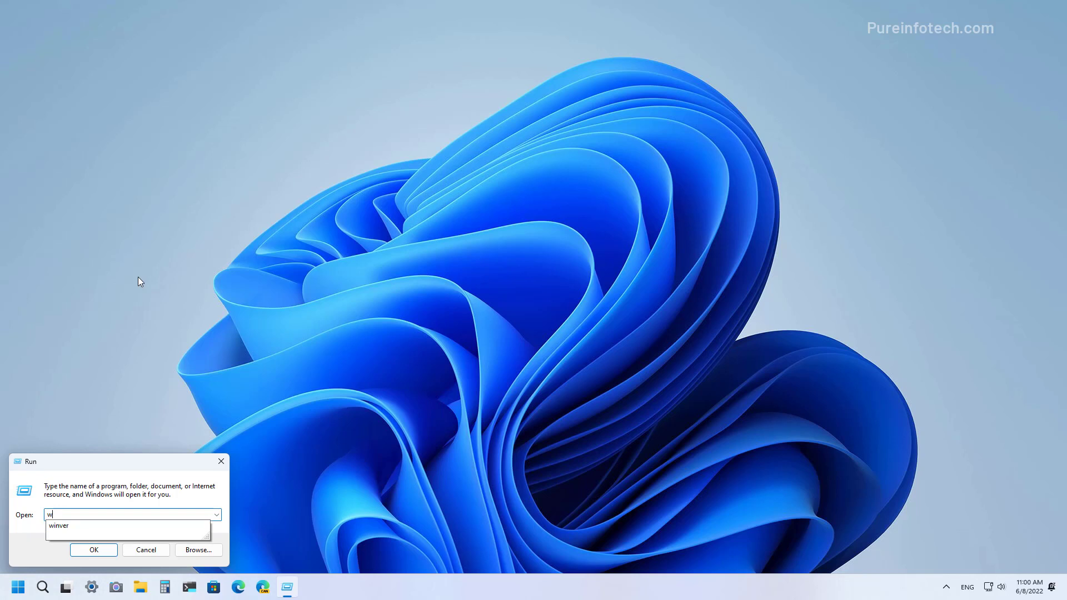
type("inver")
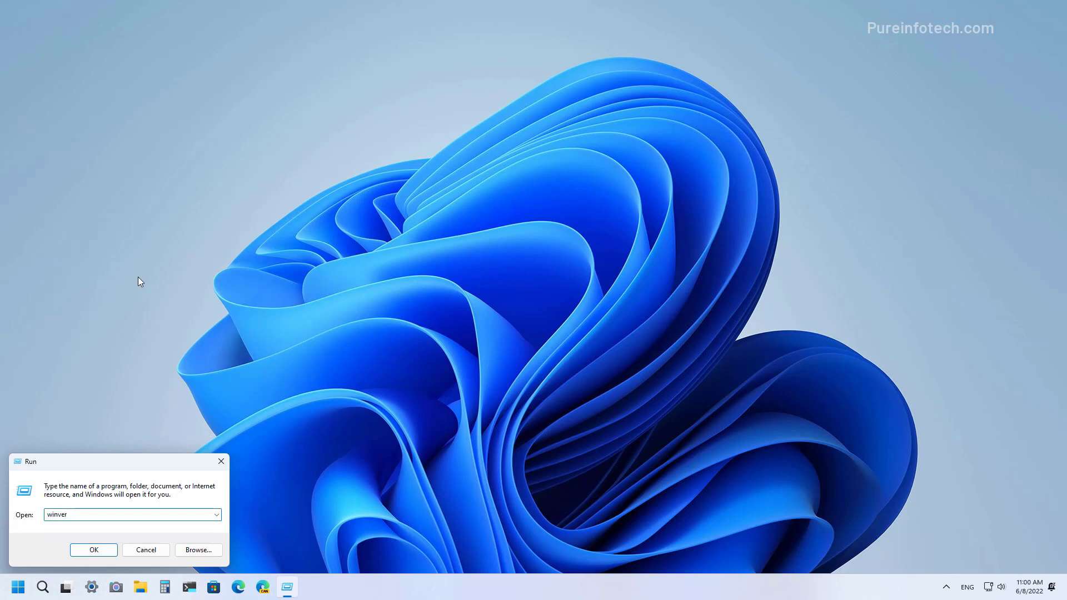
key("Return")
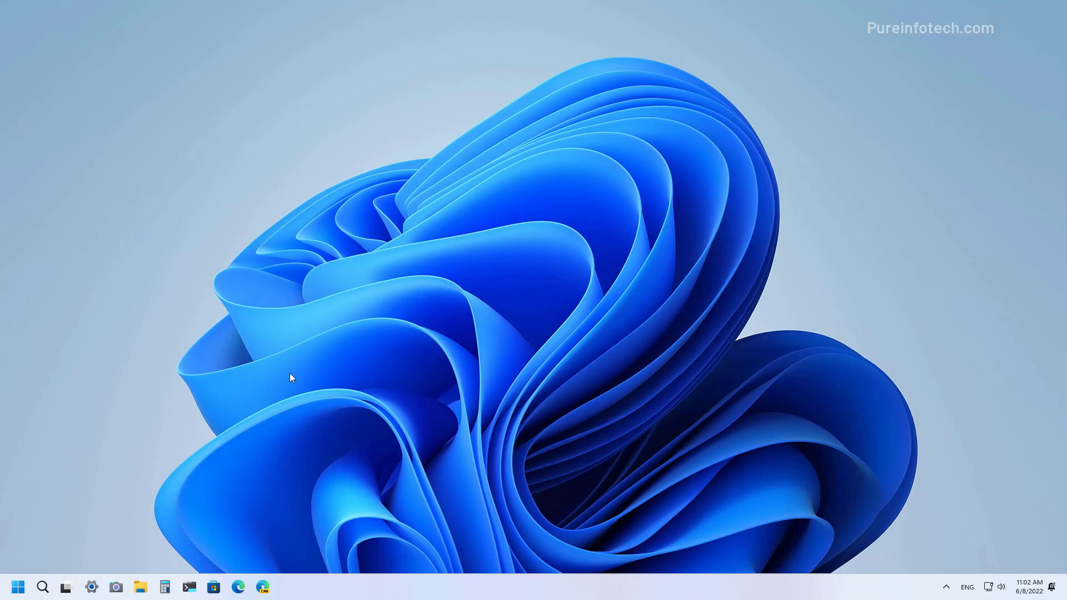
- Change the Windows Insider channel from Beta to Release Preview, then return to Windows Update
key("super")
type("sett")
key("Return")
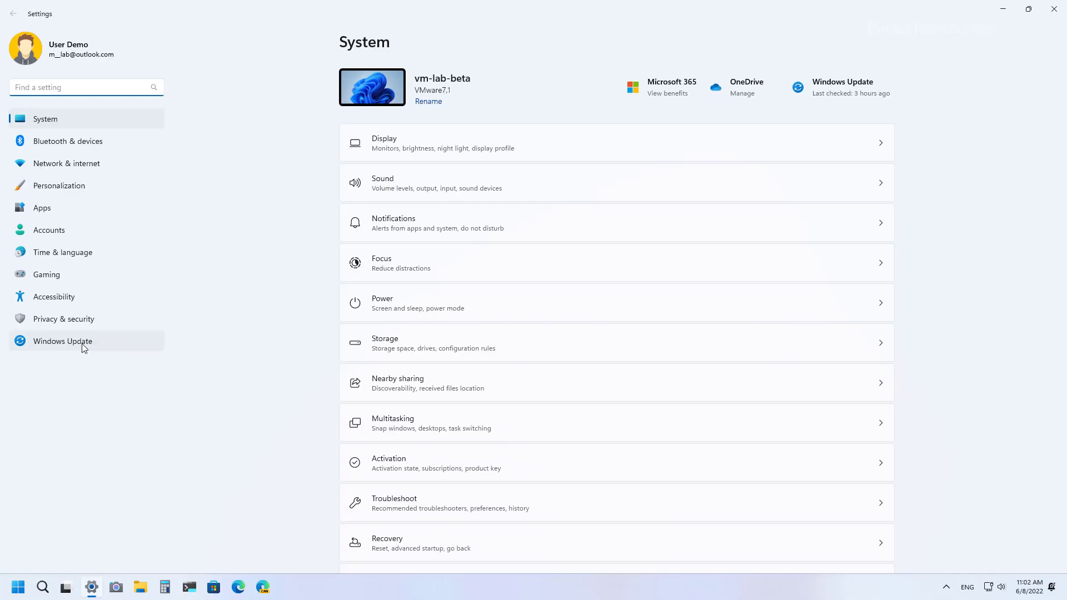
left_click(82, 344)
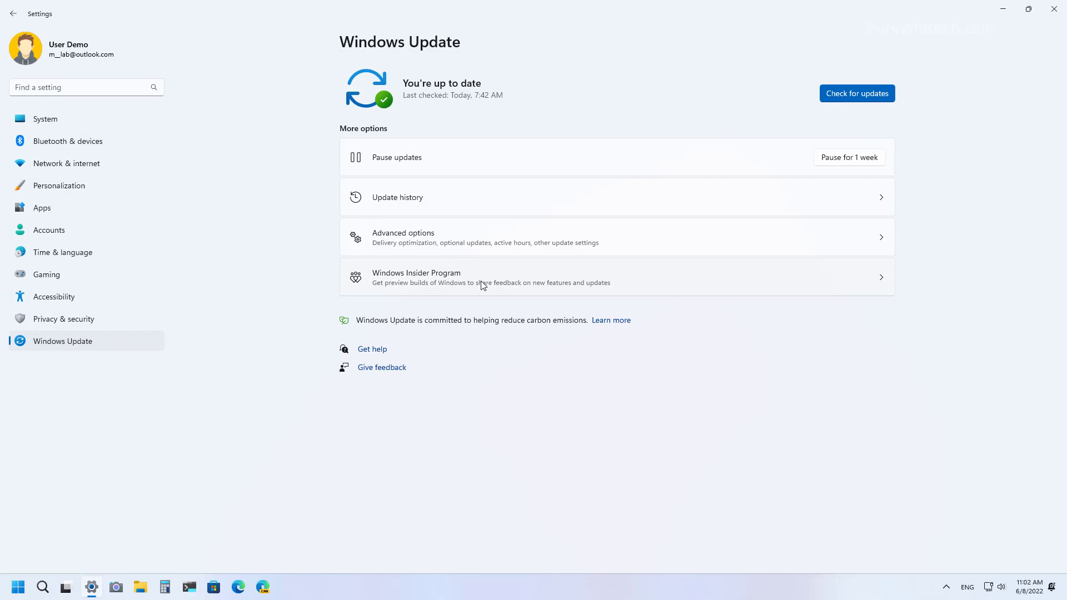
left_click(480, 285)
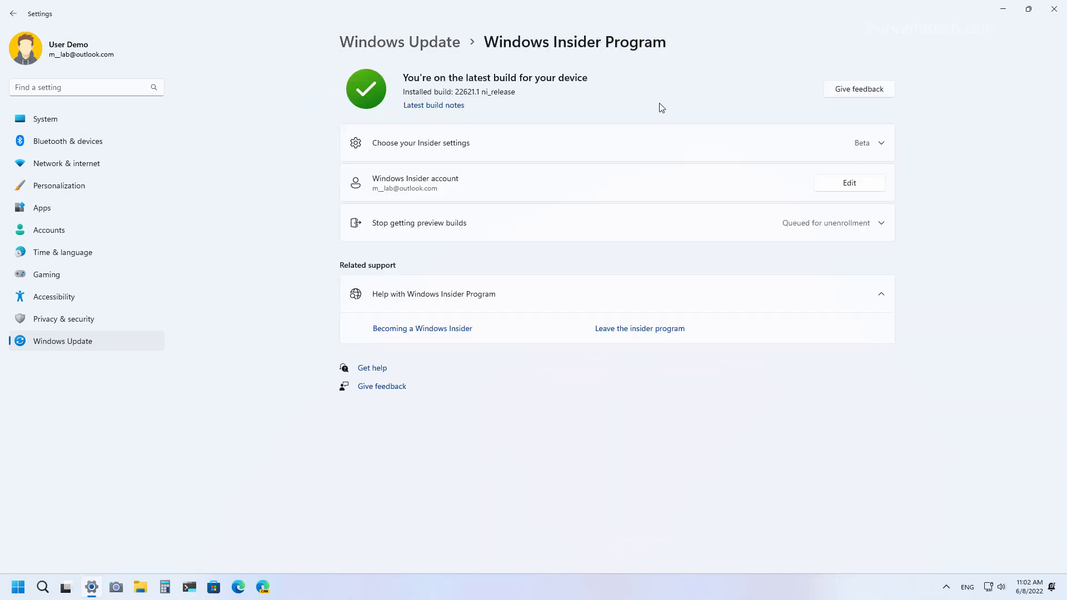
left_click(633, 141)
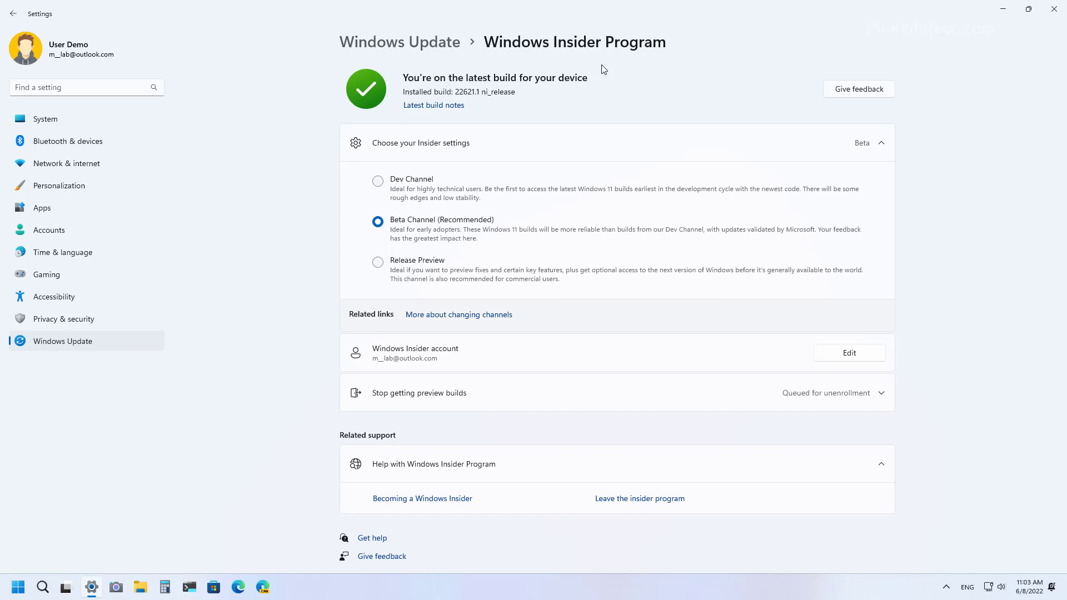
left_click(380, 266)
left_click(61, 344)
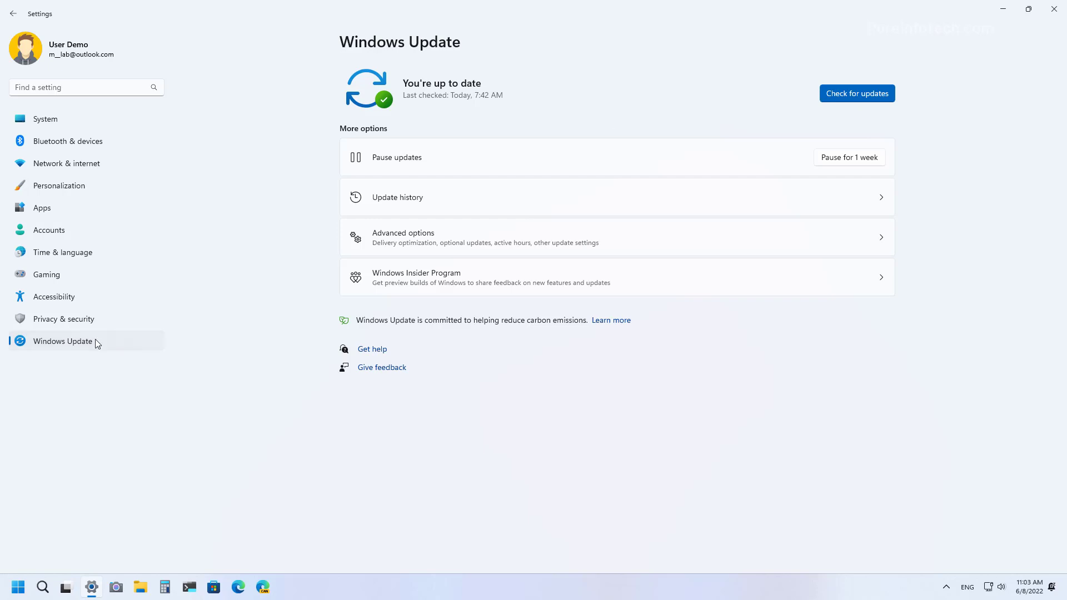
- In Windows Insider Program, expand Stop getting preview builds to show the unenroll-at-next-release toggle
left_click(495, 277)
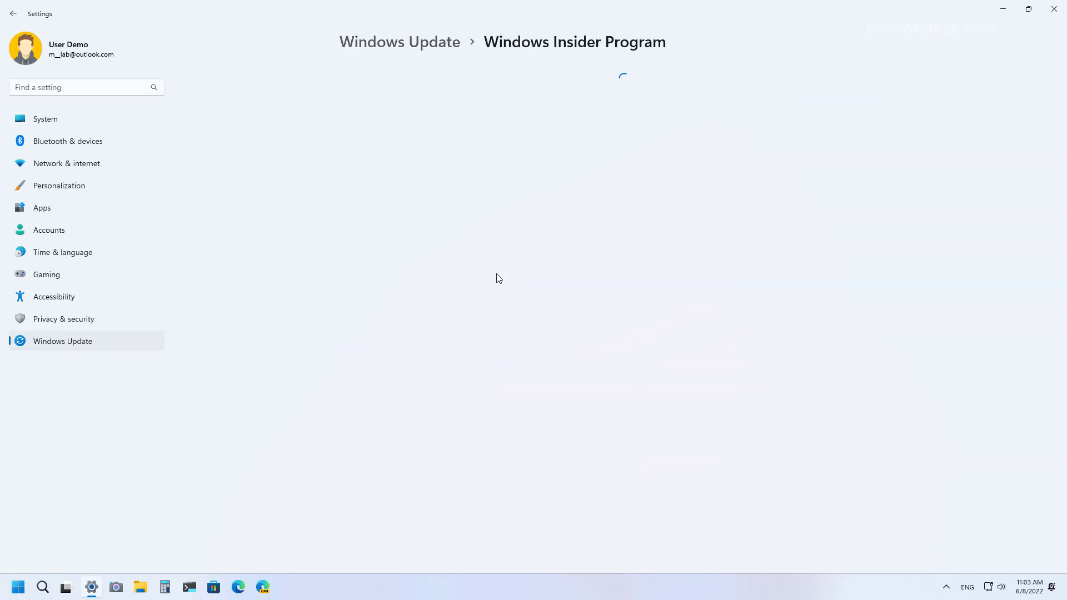
left_click(395, 227)
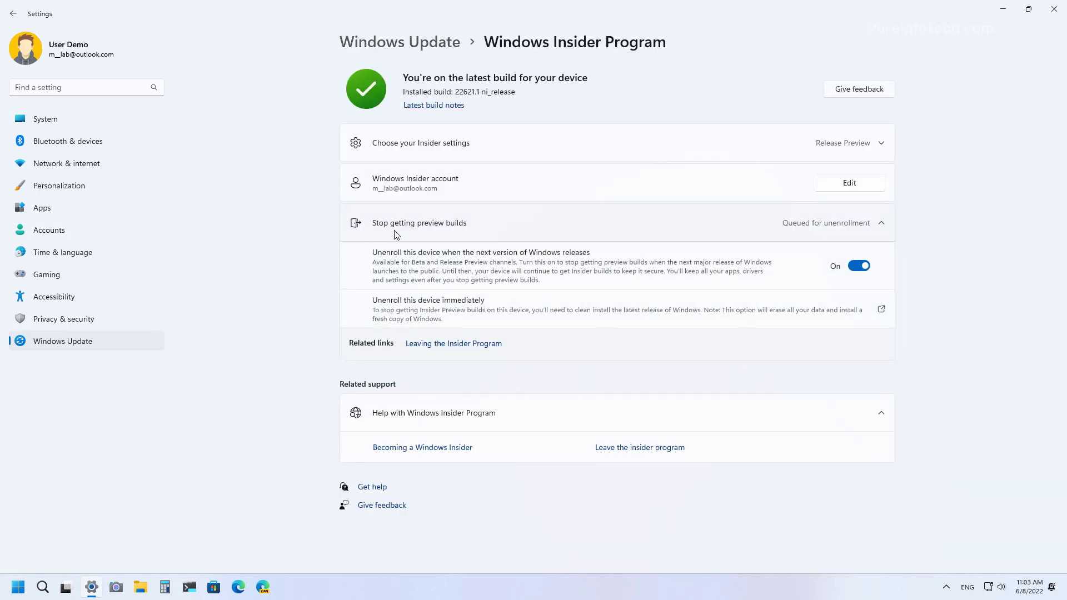